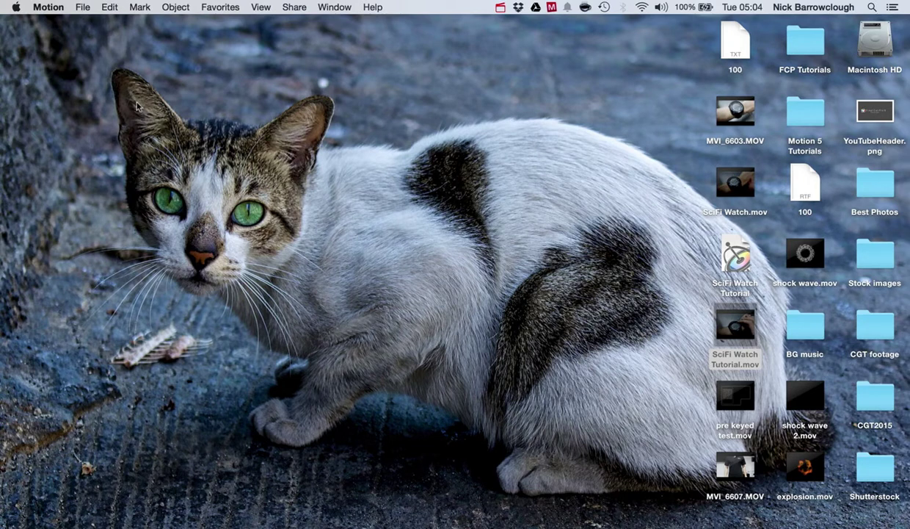
Create a new Motion Project using the default Broadcast HD 1080 preset
click(81, 8)
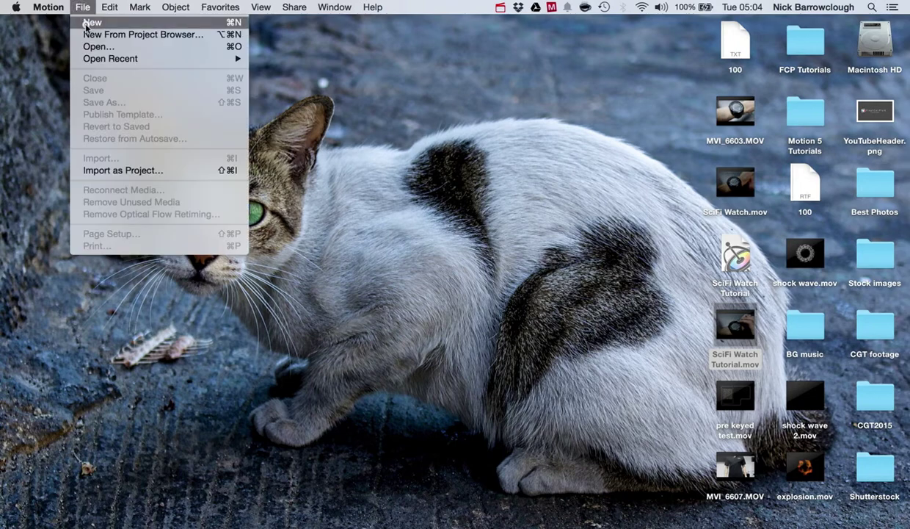
click(87, 23)
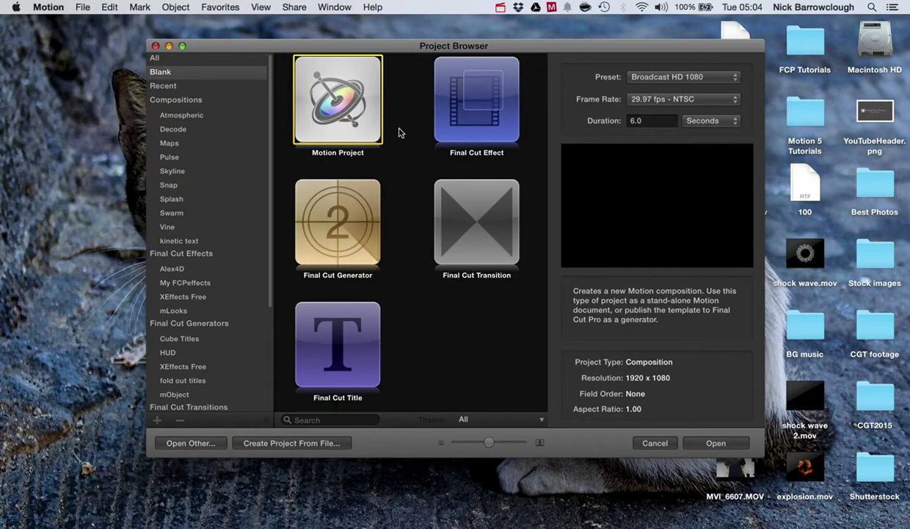
double_click(328, 105)
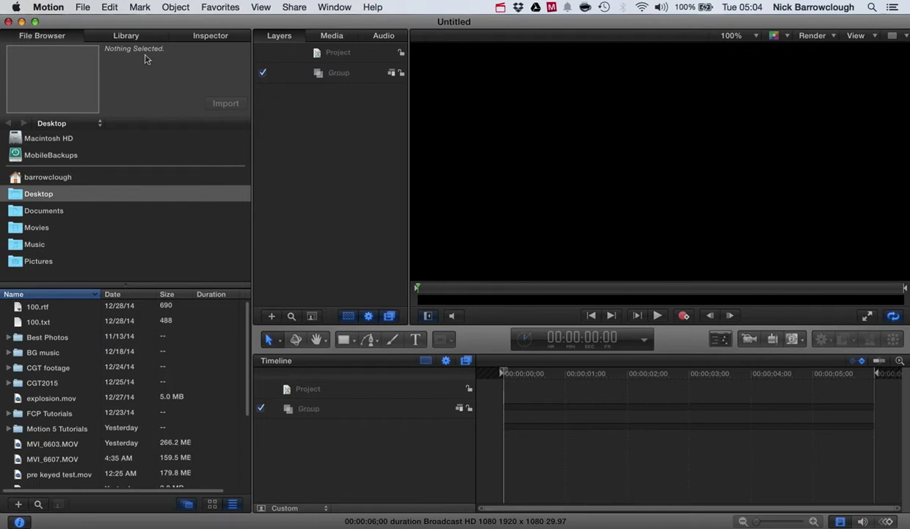
Browse the Library's Generators category to the motionVFX folder containing mObject
click(119, 37)
click(23, 162)
click(152, 162)
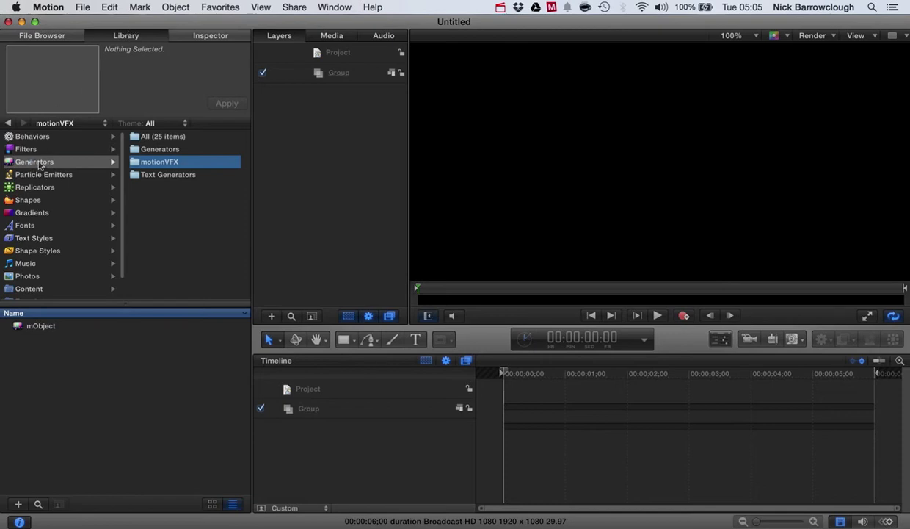
Add the mObject generator into the Group and show its Generator settings in the Inspector
click(164, 162)
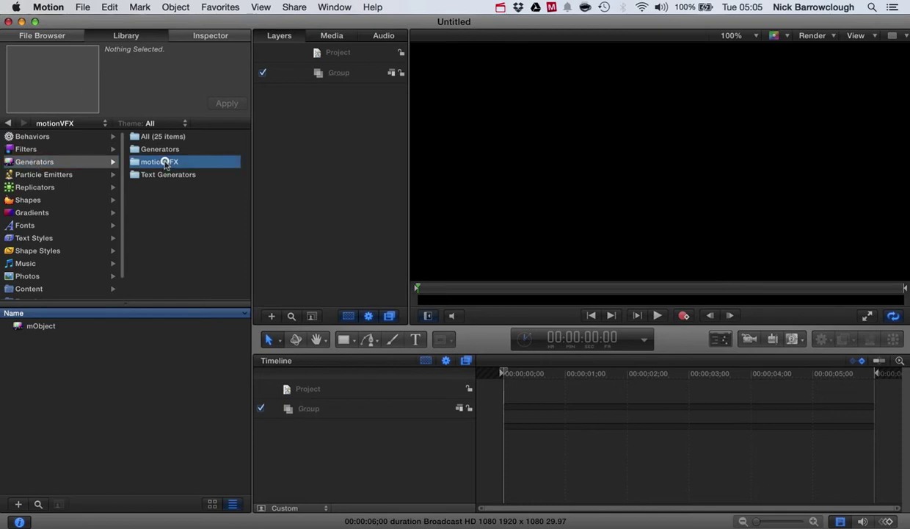
click(42, 326)
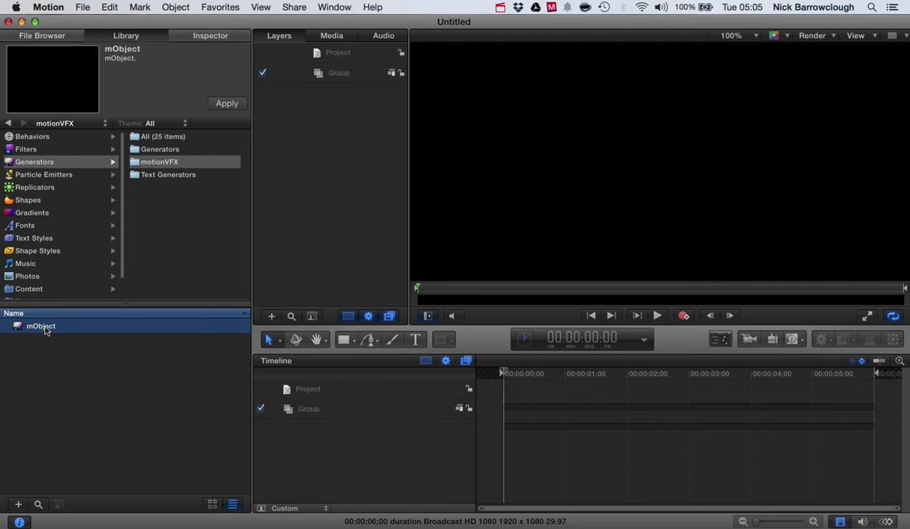
drag(44, 329, 335, 75)
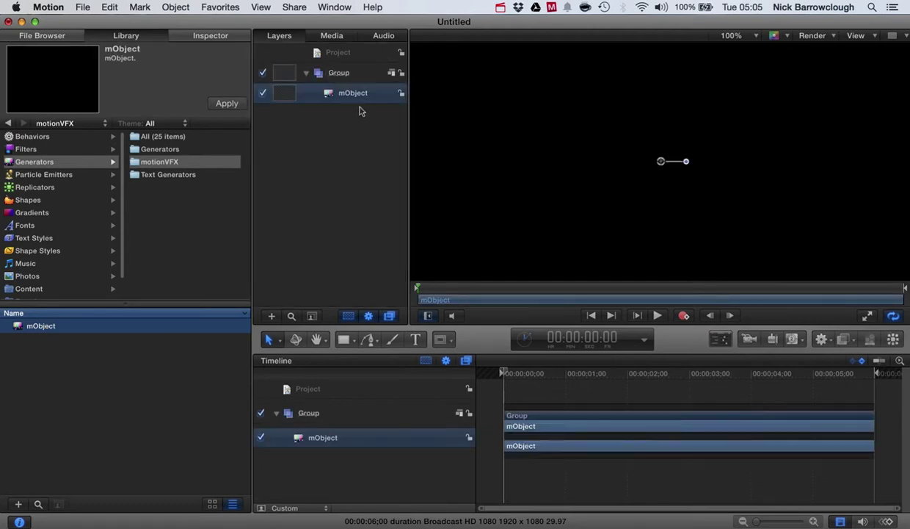
click(345, 97)
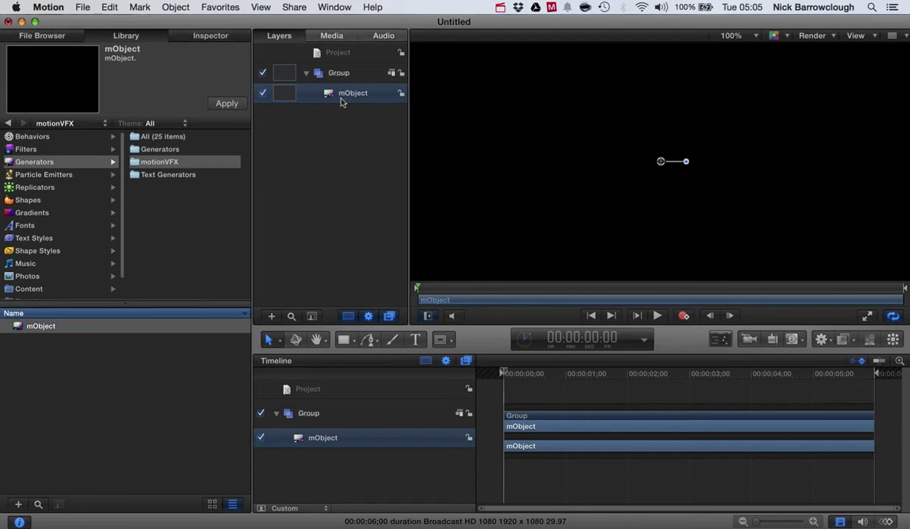
click(211, 35)
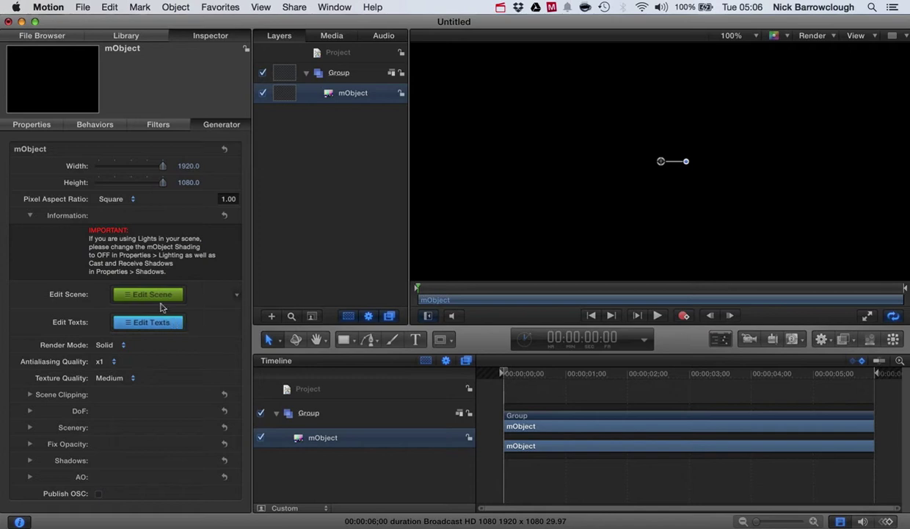
Open mObject's scene editor and briefly look inside the Basic Models collection
click(157, 296)
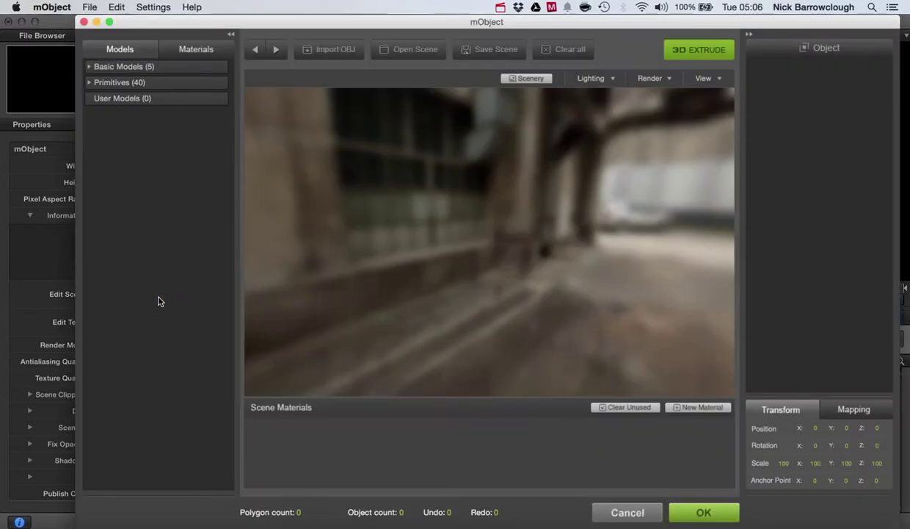
drag(362, 24, 371, 25)
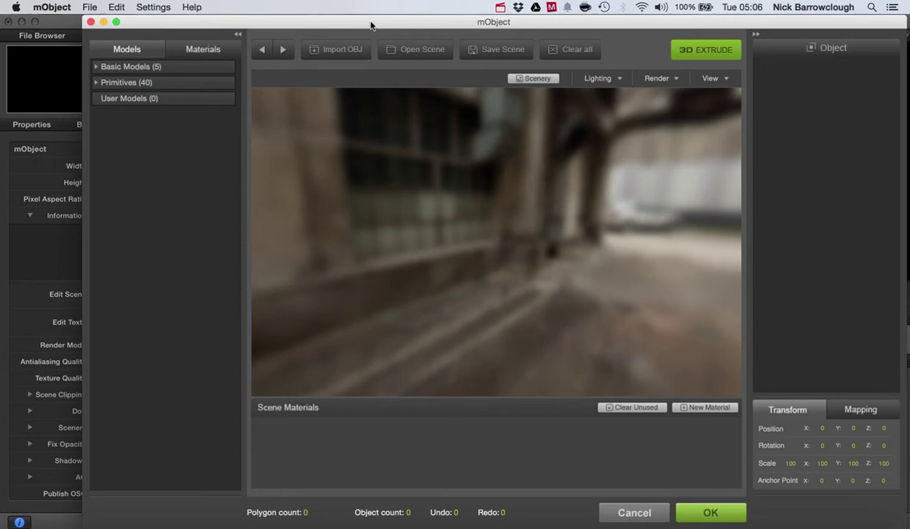
click(96, 68)
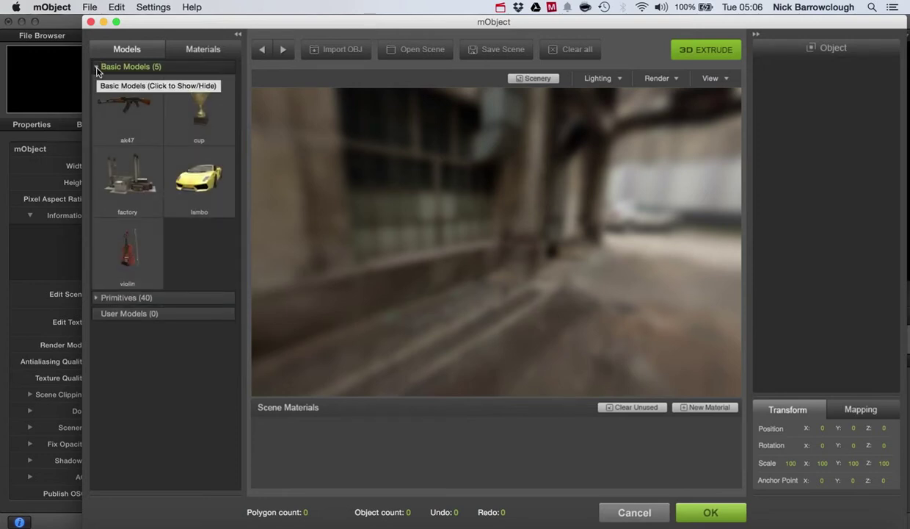
click(96, 67)
Expand the Primitives collection of 40 models and browse to the Gear thumbnails
click(97, 83)
scroll(192, 385, down, 5)
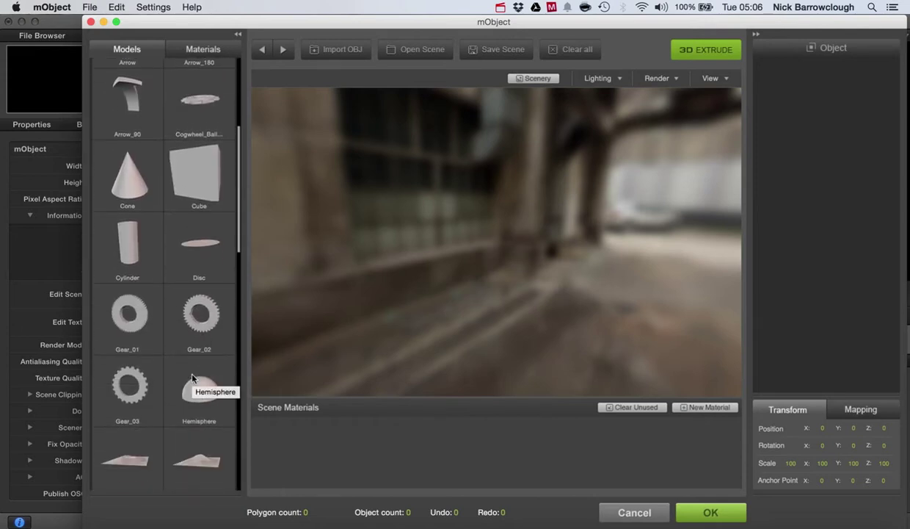
scroll(192, 378, down, 3)
scroll(192, 378, up, 3)
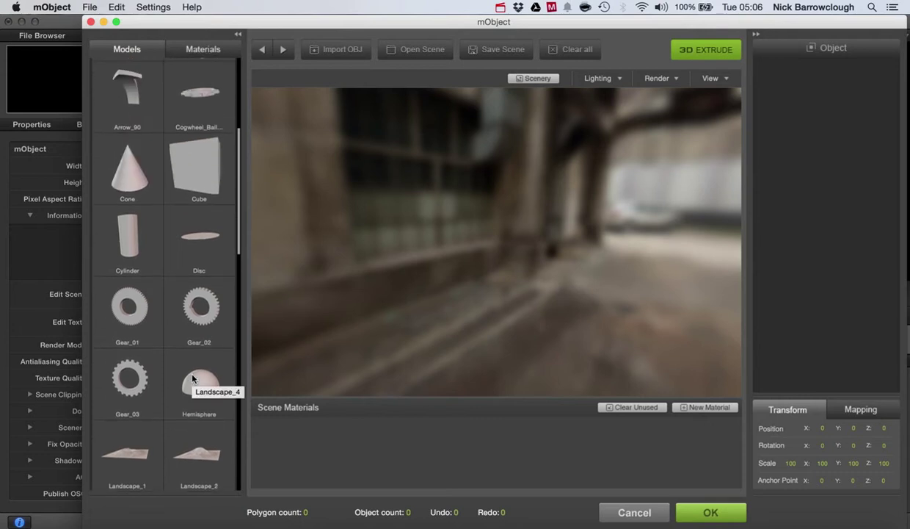
scroll(192, 378, down, 10)
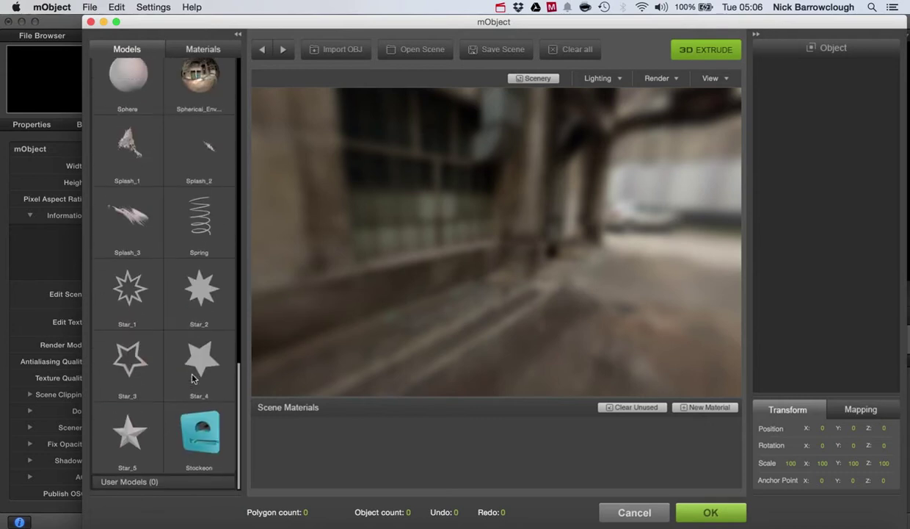
scroll(192, 378, up, 8)
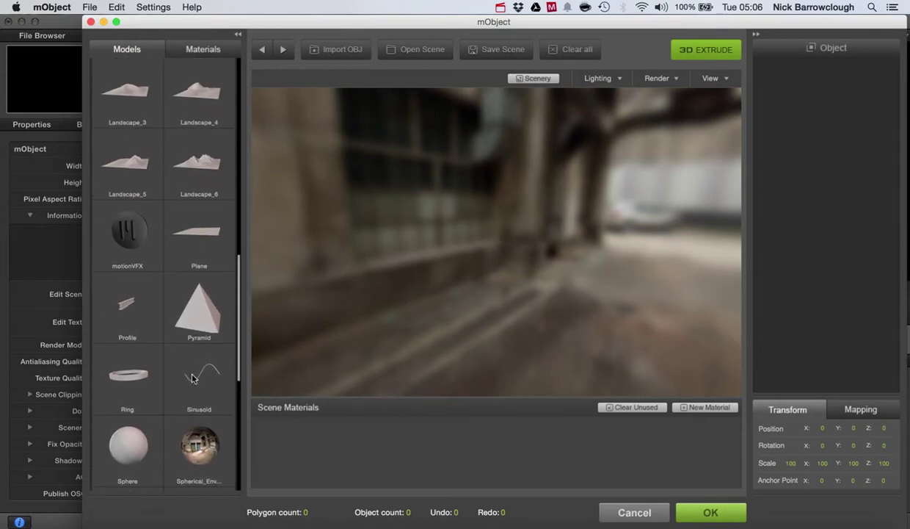
scroll(193, 378, up, 4)
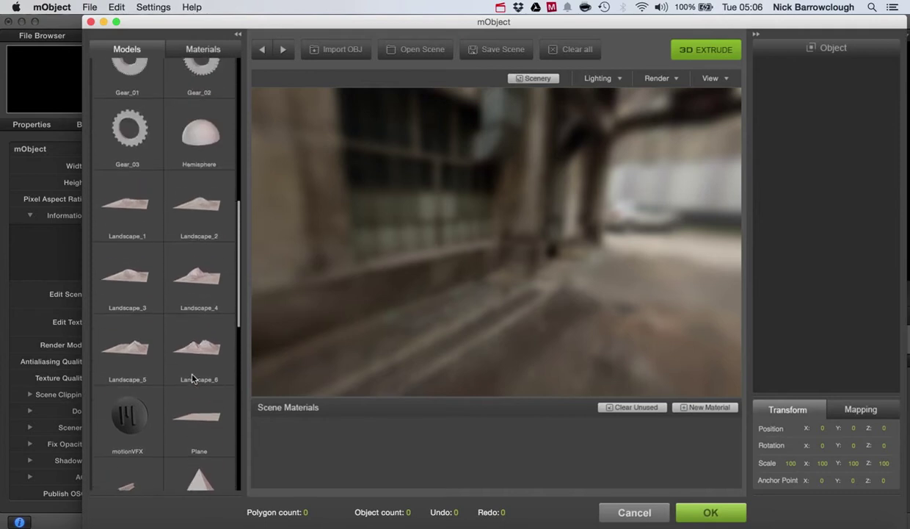
scroll(165, 246, up, 3)
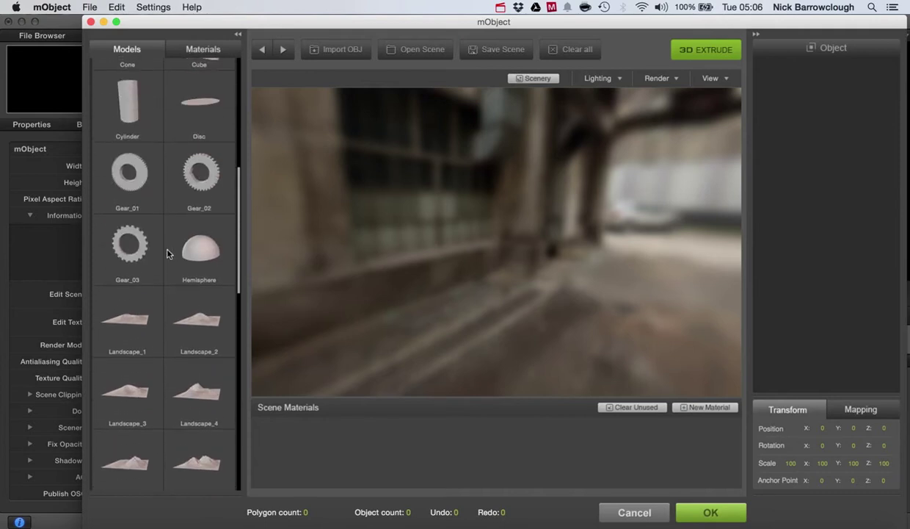
Import the Gear_02 model and scale it to about 360, keeping rotation at zero
click(209, 172)
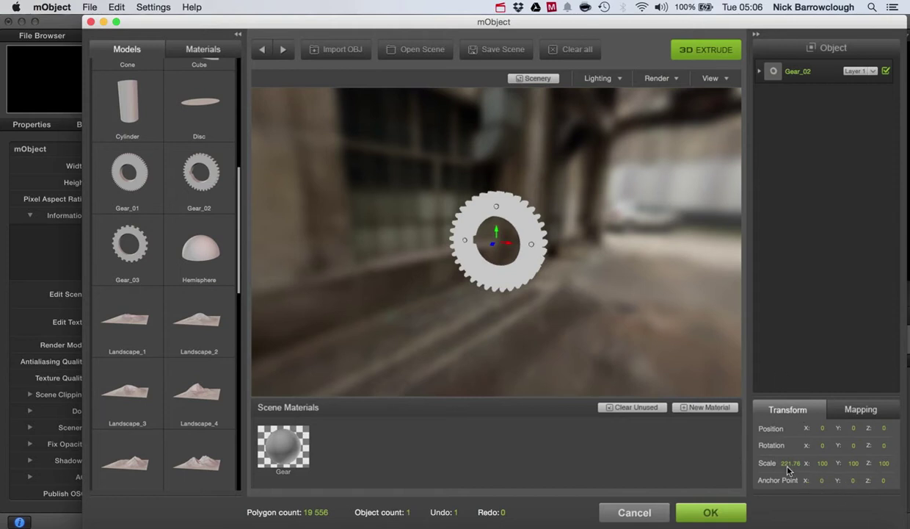
drag(787, 467, 742, 0)
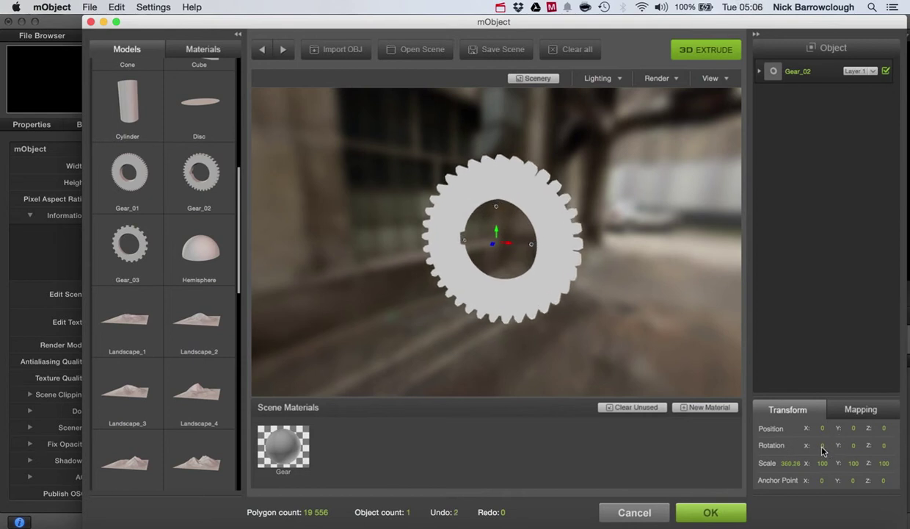
mouse_move(822, 448)
mouse_down()
mouse_move(800, 410)
mouse_move(827, 480)
mouse_move(823, 336)
mouse_move(825, 447)
mouse_move(820, 423)
mouse_move(822, 436)
mouse_up()
key(super+z)
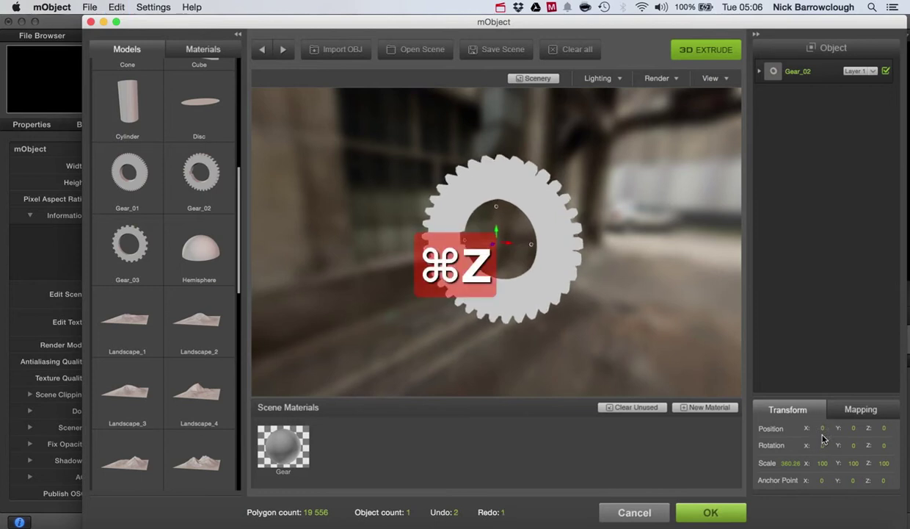
click(285, 448)
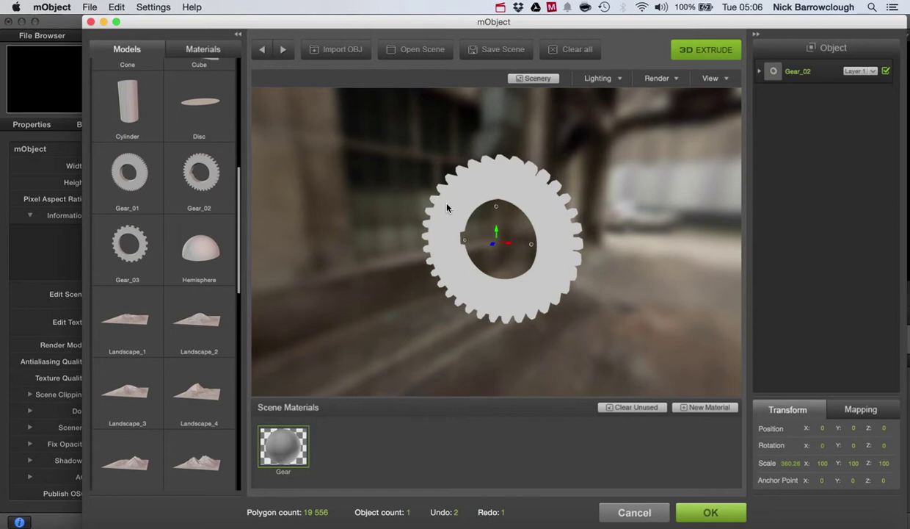
Add the Clean_Steel shader from the 16-shader library to the scene materials
click(205, 49)
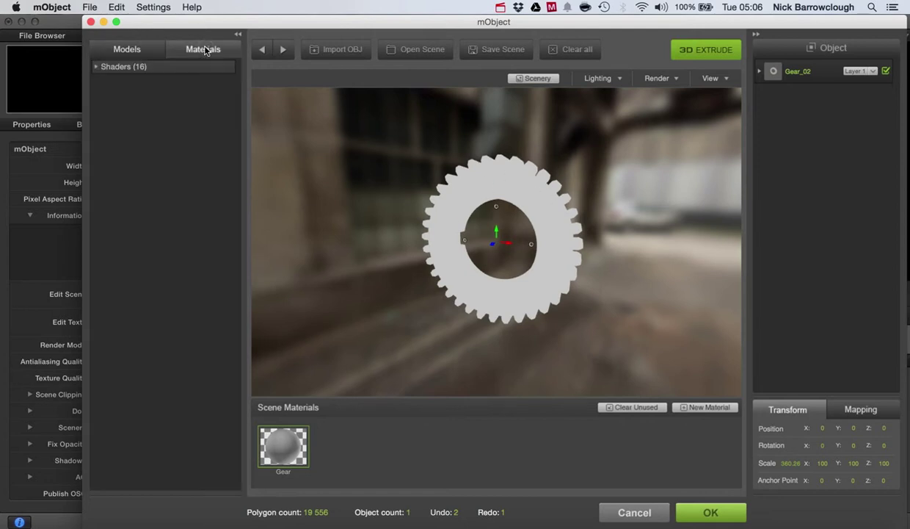
click(97, 67)
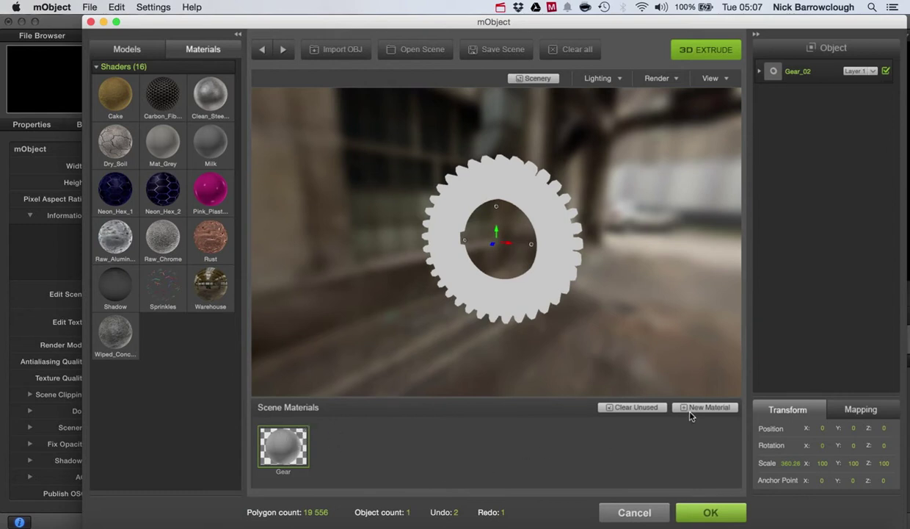
click(347, 457)
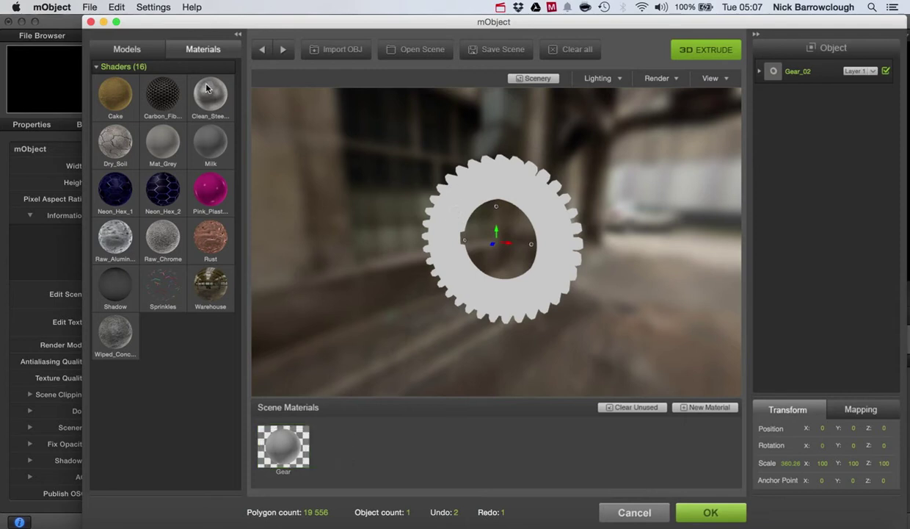
click(458, 172)
double_click(206, 104)
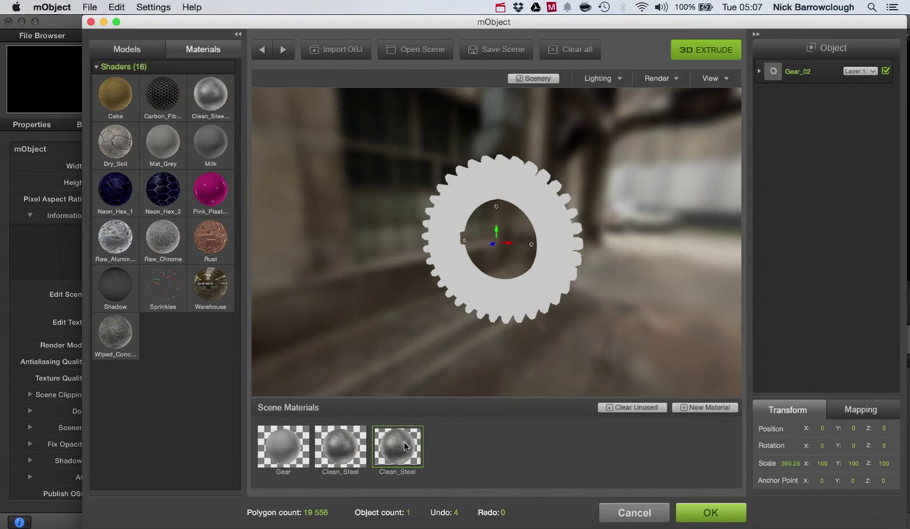
Apply Clean_Steel to the gear and clear all unused materials
drag(404, 446, 472, 283)
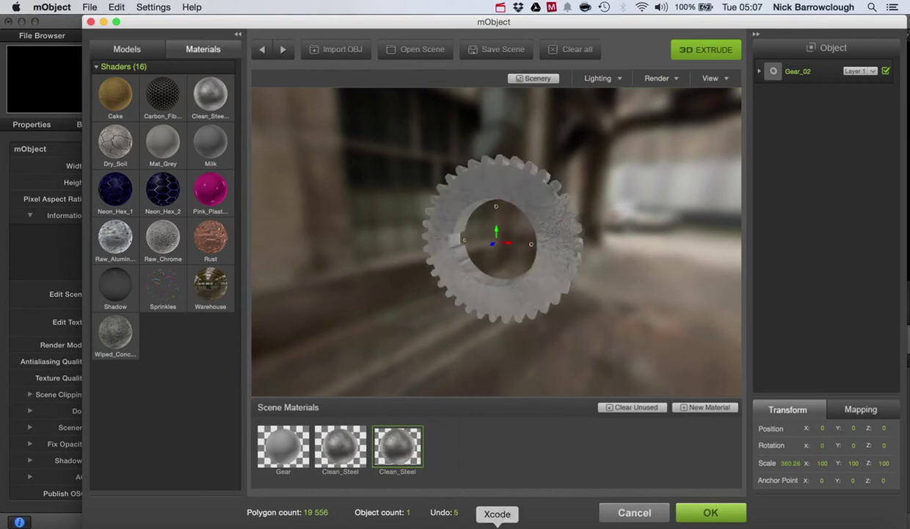
click(355, 447)
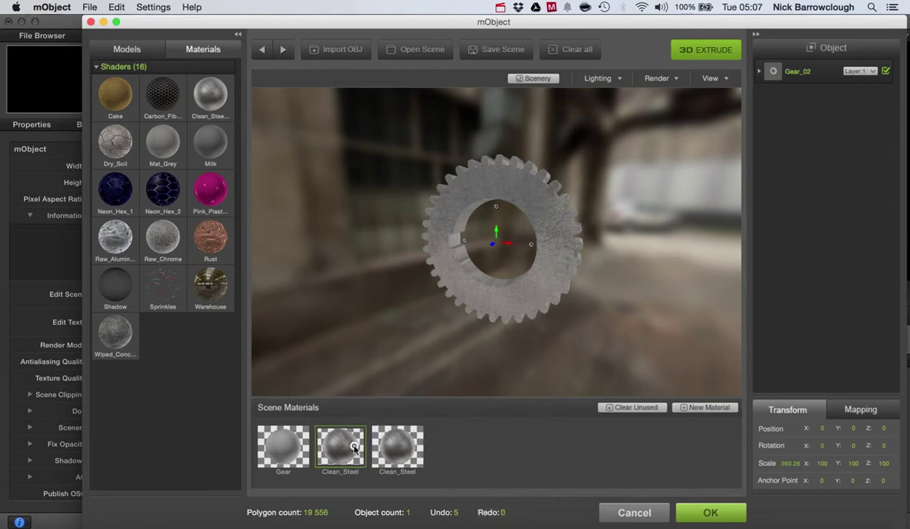
click(616, 407)
click(578, 97)
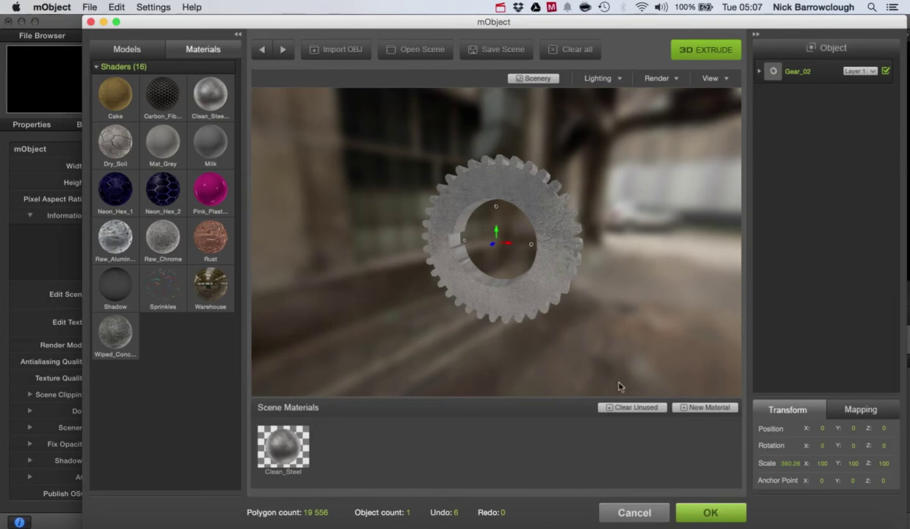
drag(528, 359, 679, 368)
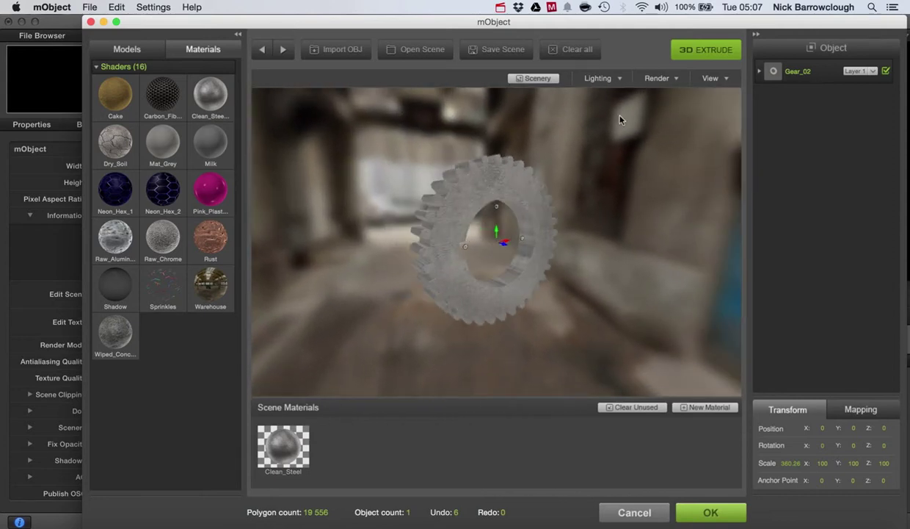
Preview sceneries: Graffiti Street, studio spheres, indoor light, Industrial Backyard, Mountains Horizon, cloudy sky
click(538, 78)
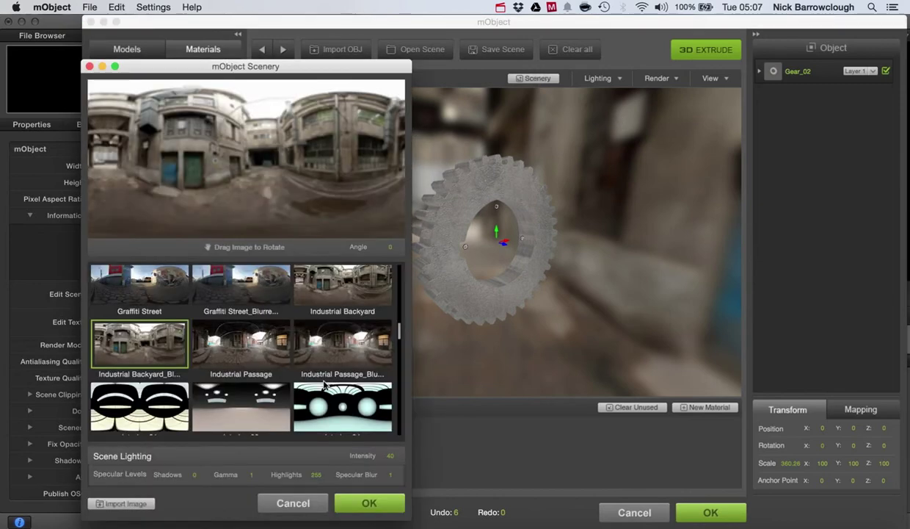
click(242, 289)
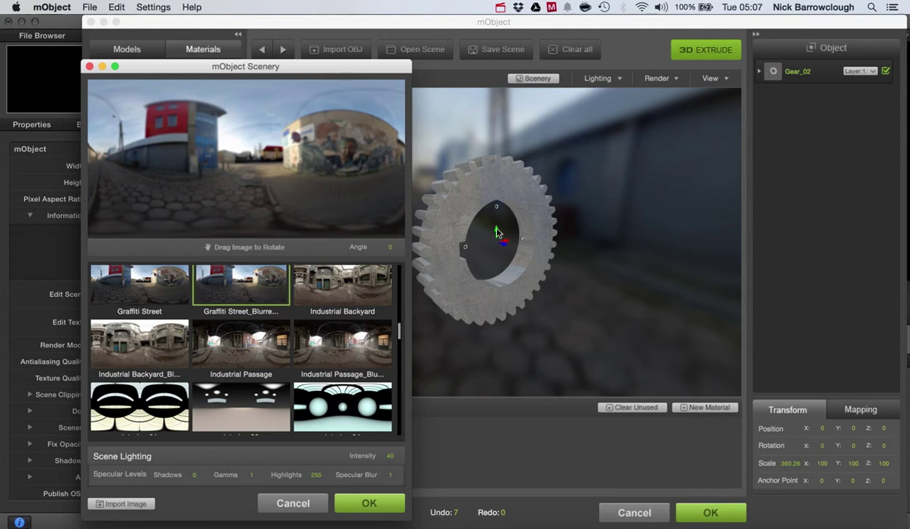
click(360, 416)
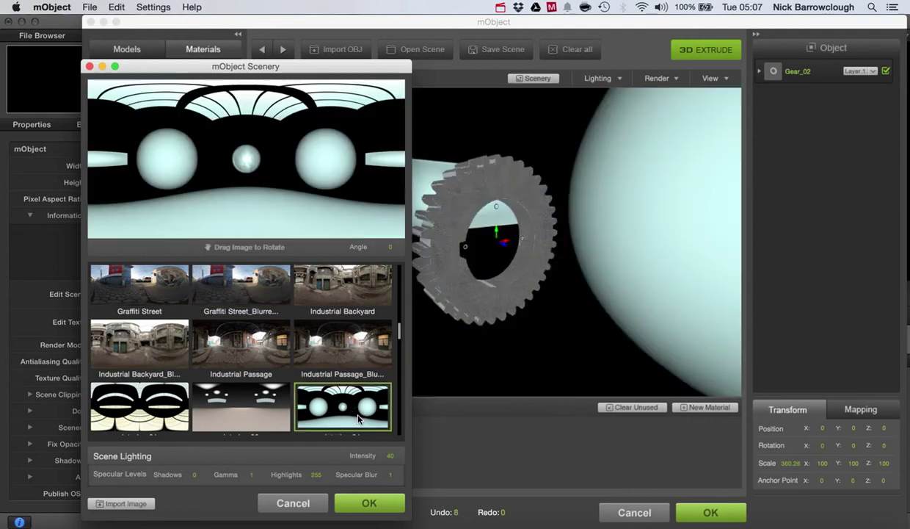
click(265, 421)
click(332, 279)
scroll(326, 381, down, 5)
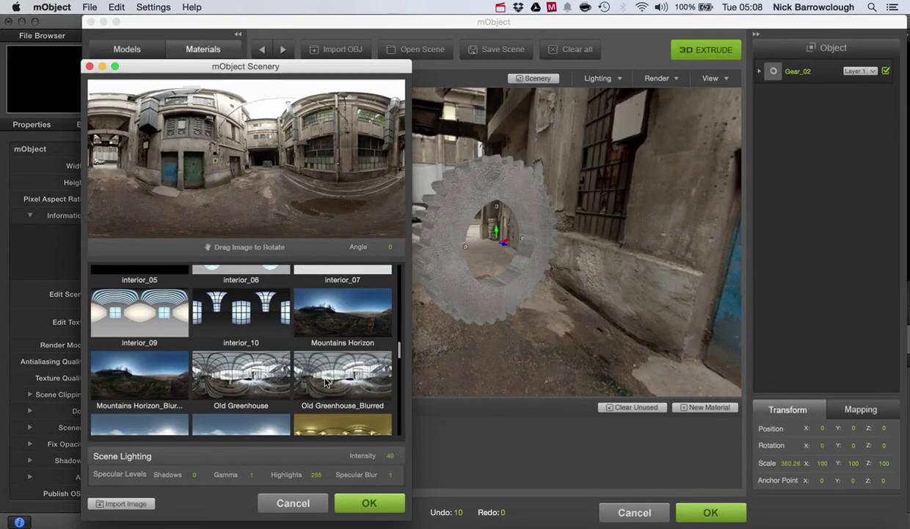
click(345, 345)
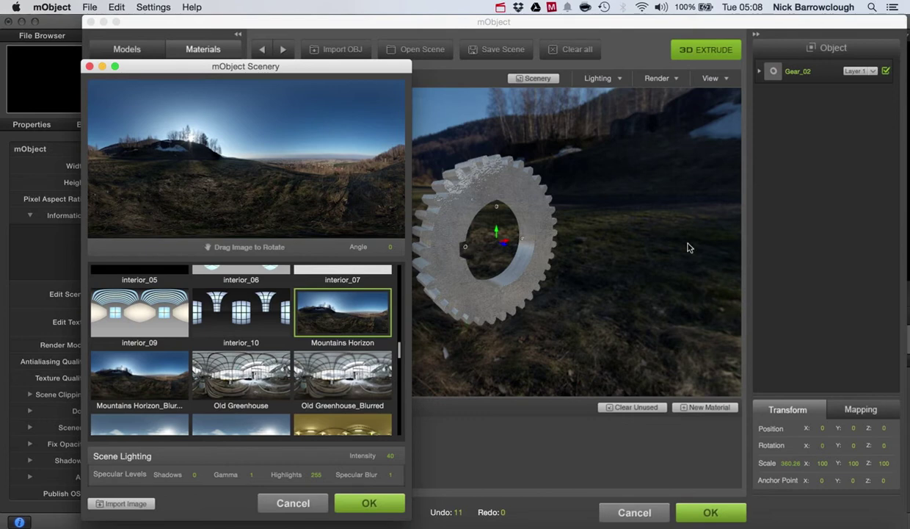
click(162, 373)
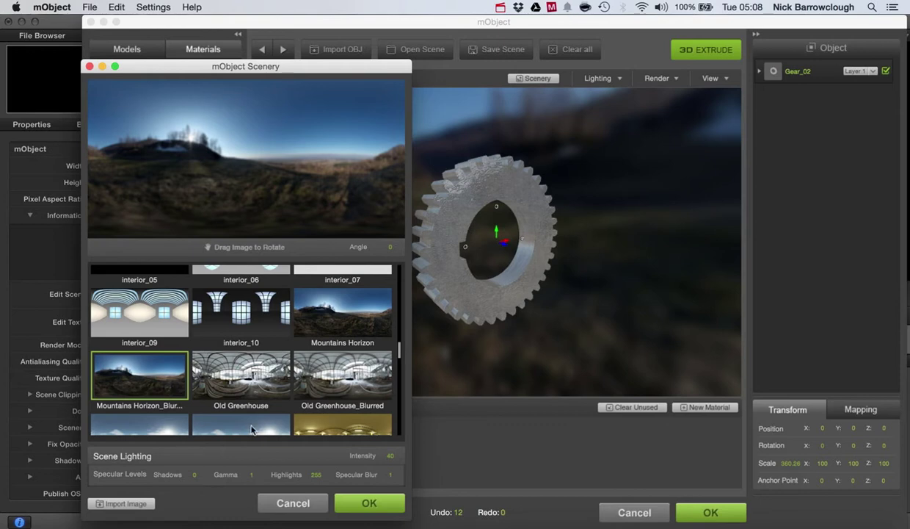
click(248, 416)
Set the scenery to Parking Lot and turn the view so the gear faces front
scroll(292, 385, down, 4)
click(236, 339)
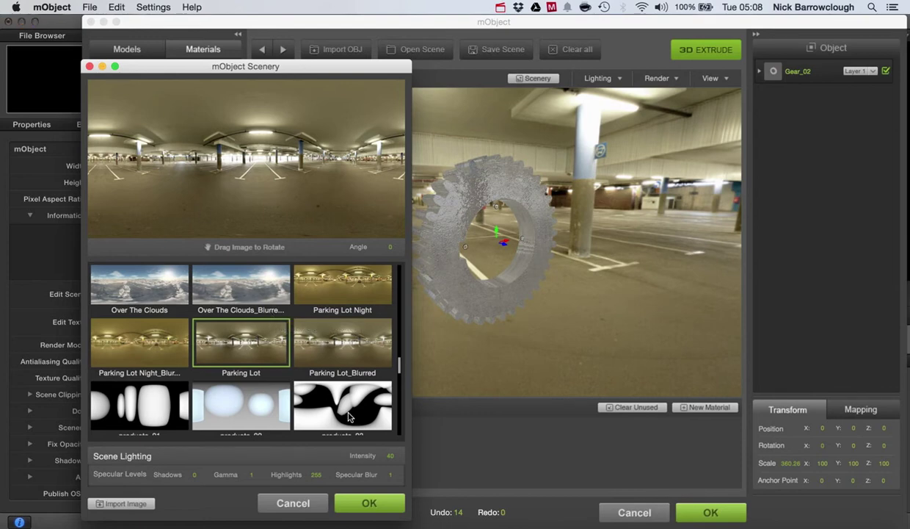
click(369, 503)
drag(576, 269, 415, 288)
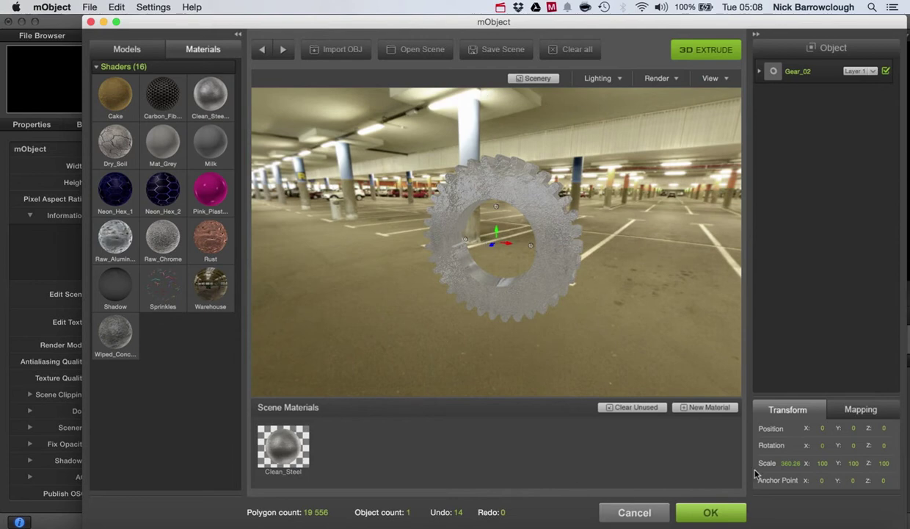
Return to Motion, add a Camera, switch the project to 3D, and orbit around the gear
click(711, 513)
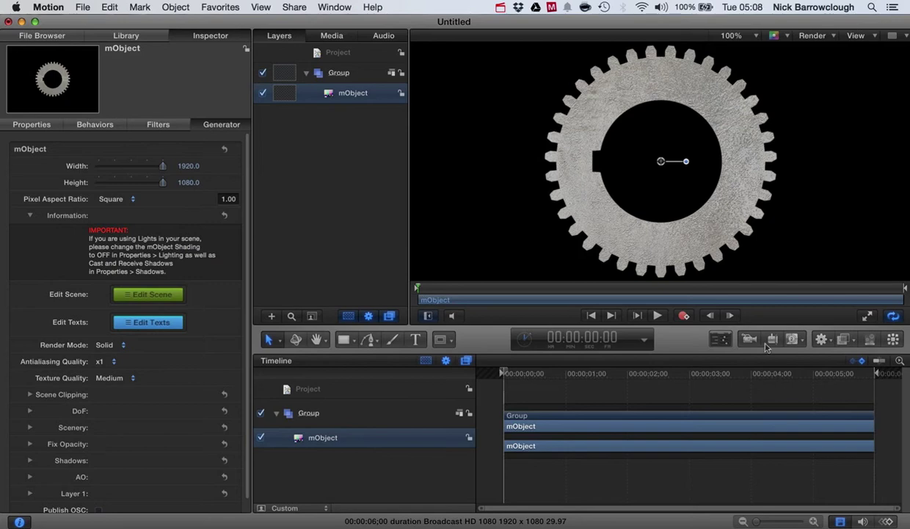
click(748, 337)
click(557, 104)
mouse_move(879, 57)
mouse_down()
mouse_move(907, 55)
mouse_move(878, 54)
mouse_move(879, 67)
mouse_move(878, 54)
mouse_move(892, 62)
mouse_move(880, 58)
mouse_up()
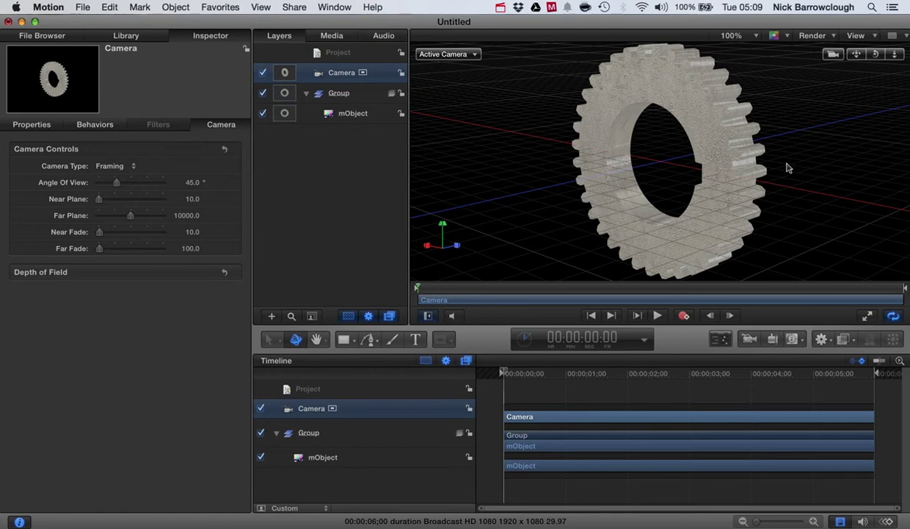
Nudge the gear in the canvas and set a Rotation keyframe at 0°
mouse_move(782, 166)
mouse_down()
mouse_move(813, 172)
mouse_move(782, 165)
mouse_move(727, 177)
mouse_move(748, 183)
mouse_move(794, 153)
mouse_move(777, 166)
mouse_move(771, 158)
mouse_up()
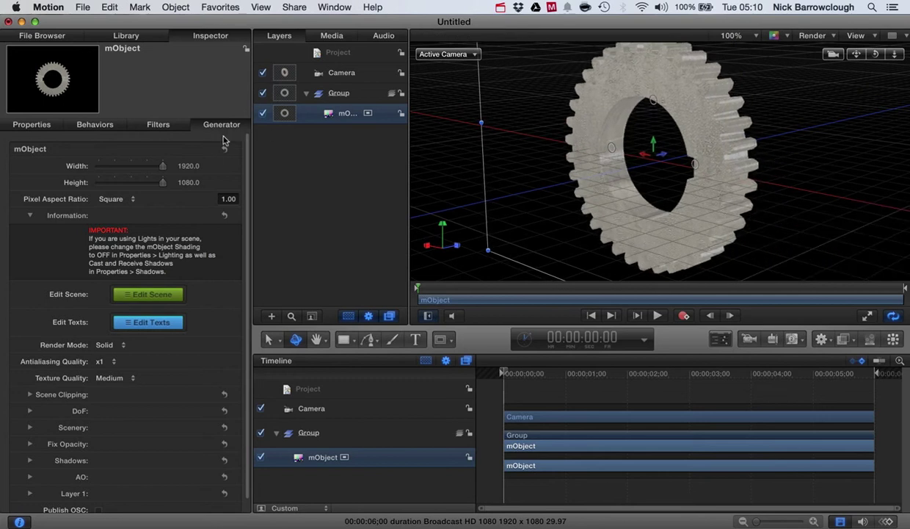
click(31, 125)
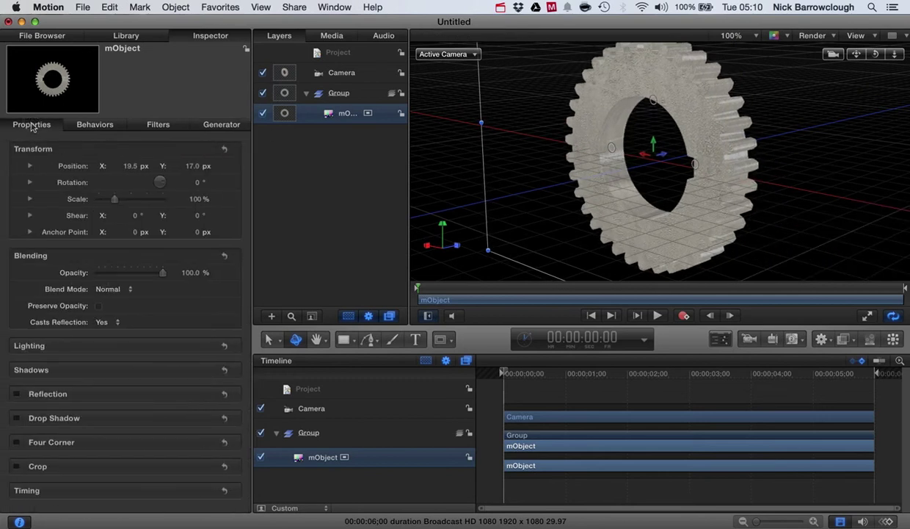
mouse_move(499, 371)
mouse_down()
mouse_move(580, 369)
mouse_move(495, 379)
mouse_move(563, 376)
mouse_move(556, 382)
mouse_move(487, 383)
mouse_up()
click(222, 183)
At the 2-second mark, set the gear's Rotation to 90°
drag(503, 372, 626, 376)
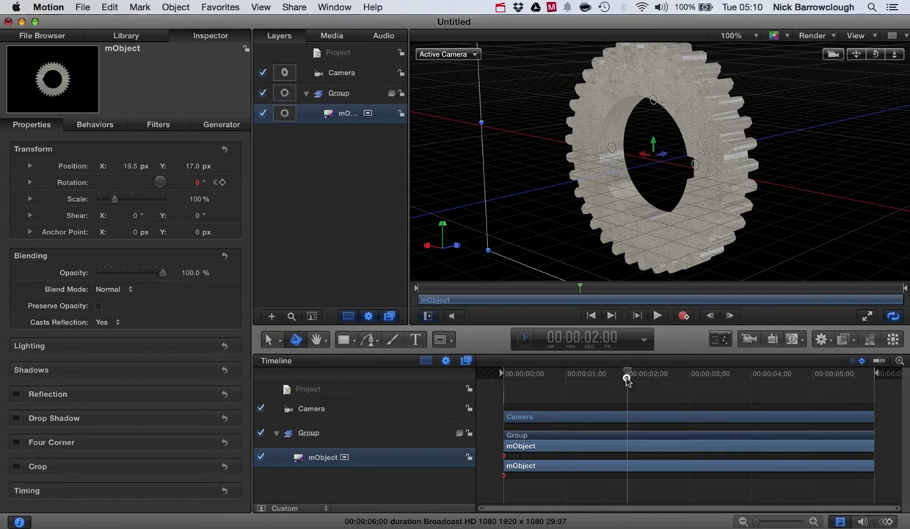
double_click(196, 182)
text(90)
key(Return)
Play back the 0°-to-90° rotation and return the playhead to the start
drag(629, 373, 549, 375)
click(657, 315)
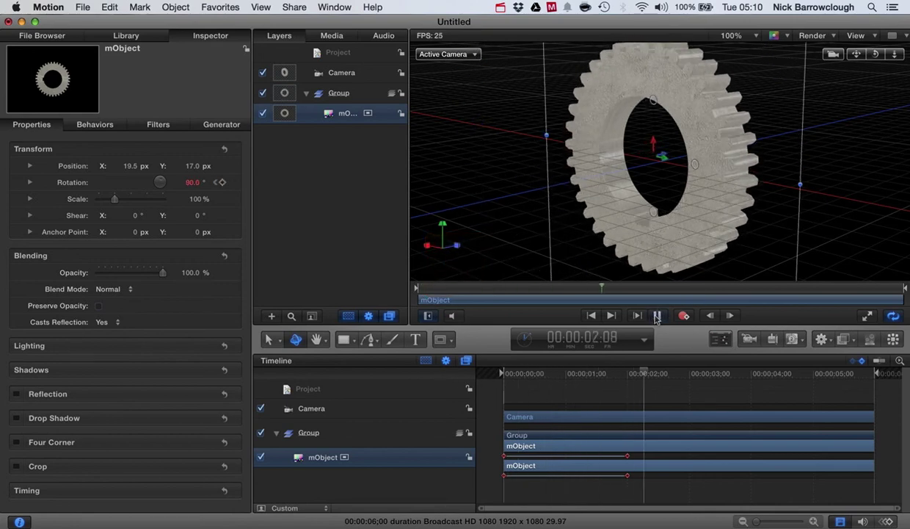
click(657, 315)
click(865, 231)
drag(677, 373, 470, 379)
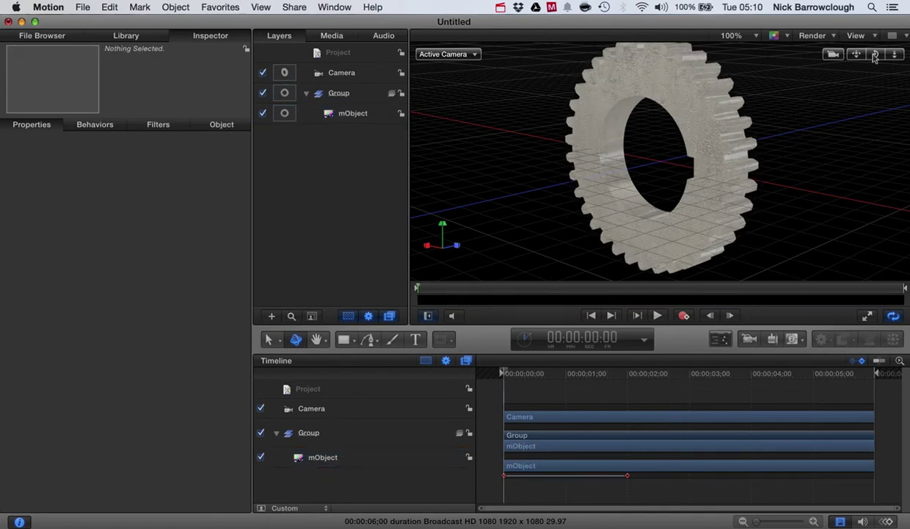
Orbit the camera to face the gear, select the mObject layer, and show the motionVFX generators
mouse_move(874, 54)
mouse_down()
mouse_move(851, 55)
mouse_move(875, 59)
mouse_up()
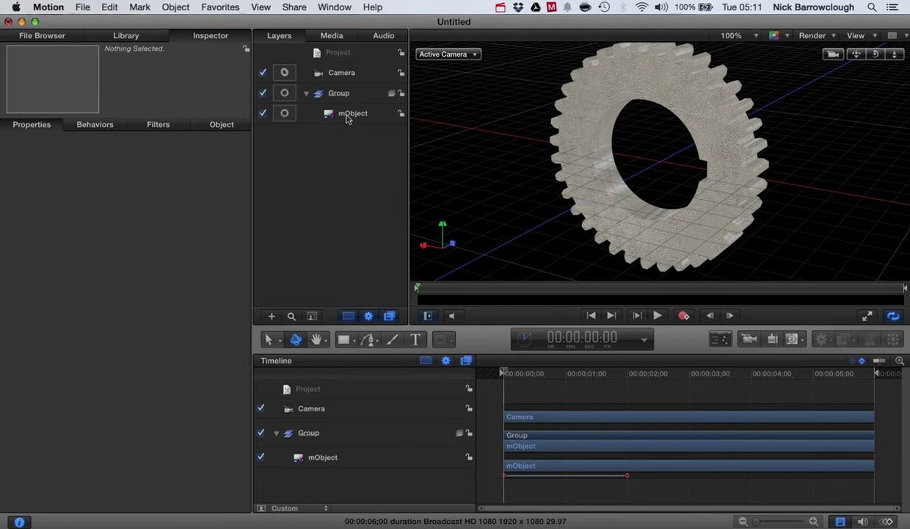
click(348, 119)
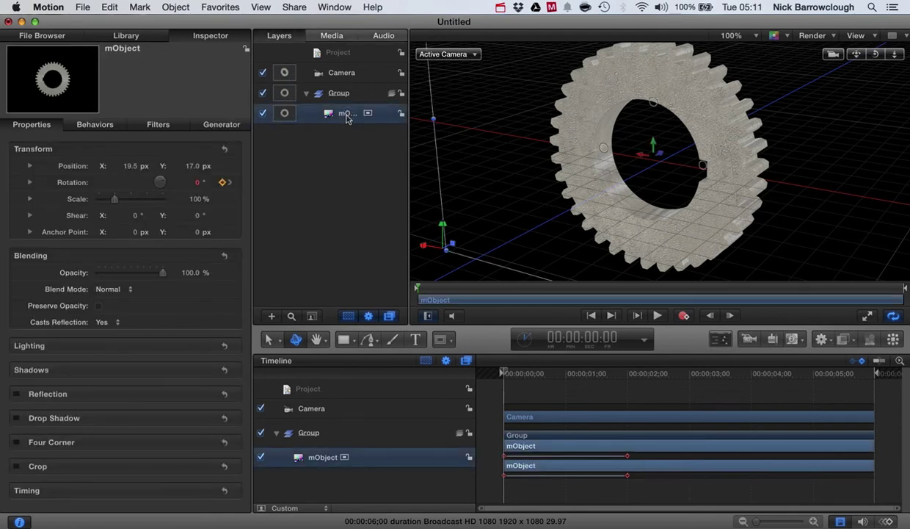
click(132, 36)
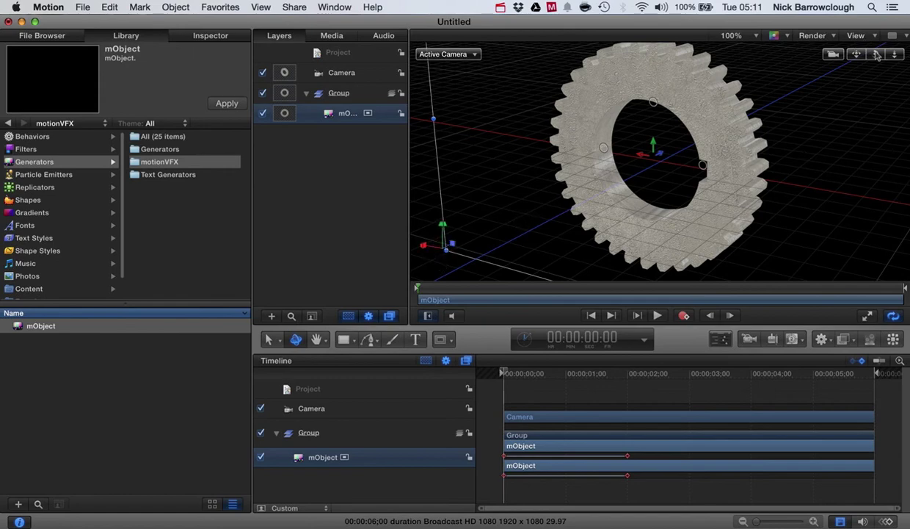
drag(875, 53, 909, 55)
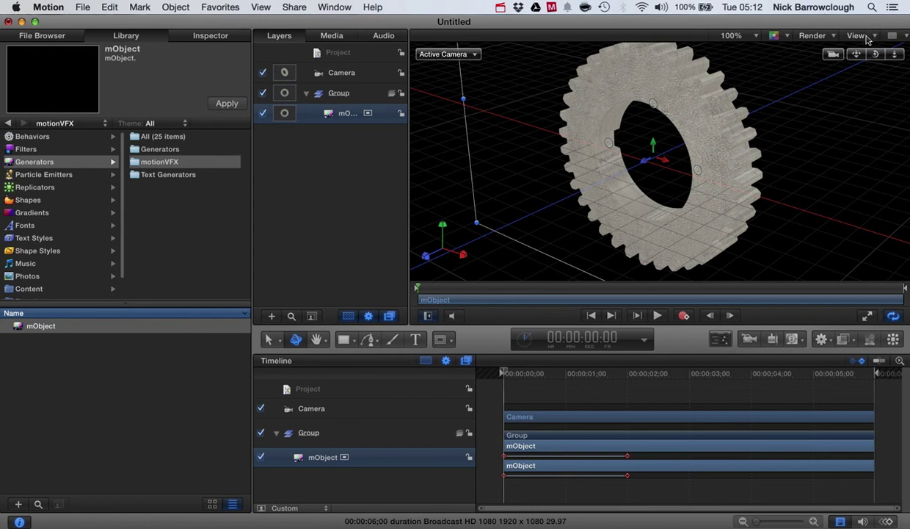
drag(875, 54, 285, 83)
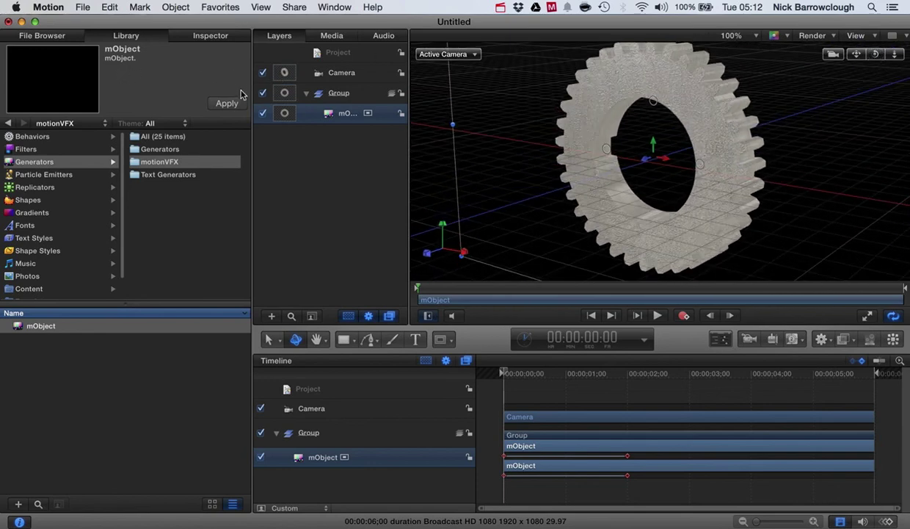